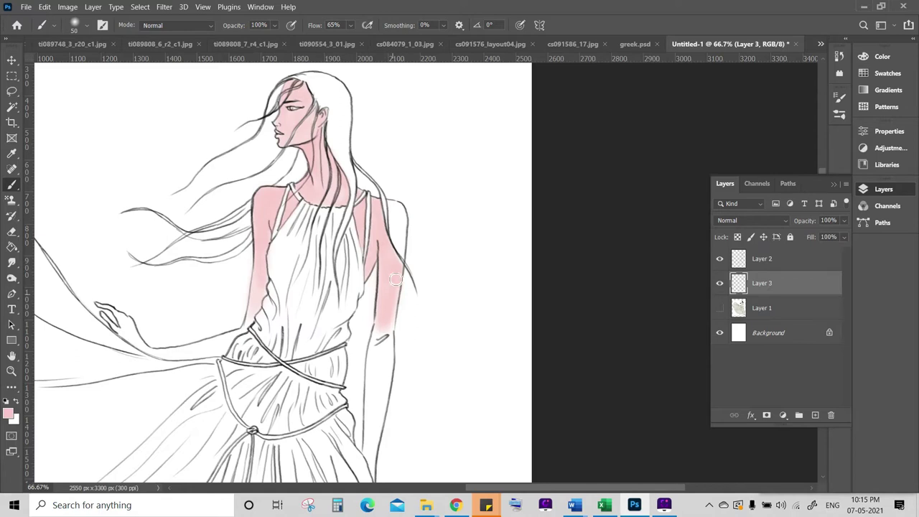
Paint the light pink skin base on the hanging arm, its shoulder and the outstretched forearm on Layer 3
mouse_move(391, 280)
left_mouse_down()
mouse_move(397, 208)
mouse_move(400, 247)
mouse_move(392, 202)
mouse_move(396, 238)
left_mouse_up()
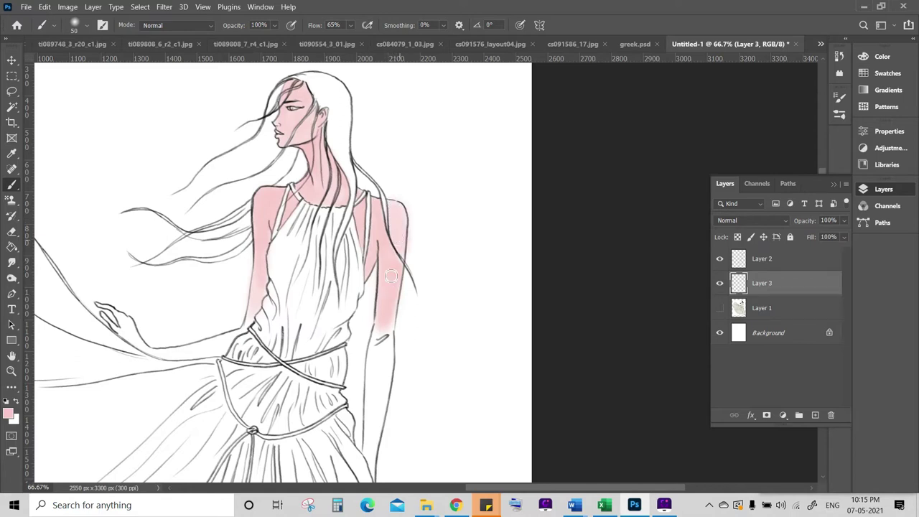
mouse_move(386, 363)
left_mouse_down()
mouse_move(375, 359)
mouse_move(376, 375)
mouse_move(385, 358)
mouse_move(376, 416)
mouse_move(381, 329)
mouse_move(370, 393)
mouse_move(381, 359)
mouse_move(387, 379)
mouse_move(371, 457)
mouse_move(378, 326)
mouse_move(370, 463)
left_mouse_up()
mouse_move(225, 336)
left_mouse_down()
mouse_move(210, 352)
mouse_move(197, 349)
mouse_move(243, 328)
mouse_move(178, 352)
mouse_move(221, 344)
left_mouse_up()
Reduce the brush size to 30 and fill the outstretched hand, wrist and forearm with the light pink skin colour
key("bracketleft")
key("bracketleft")
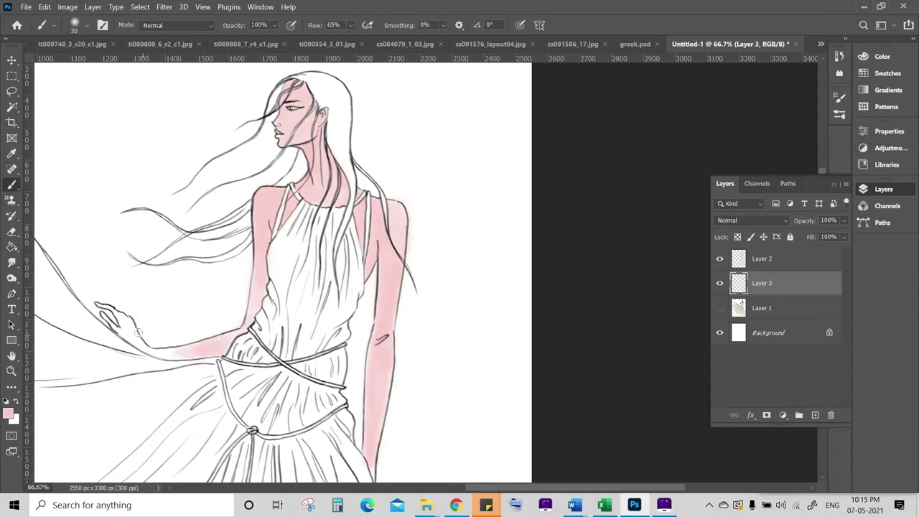
left_click_drag(126, 317, 147, 352)
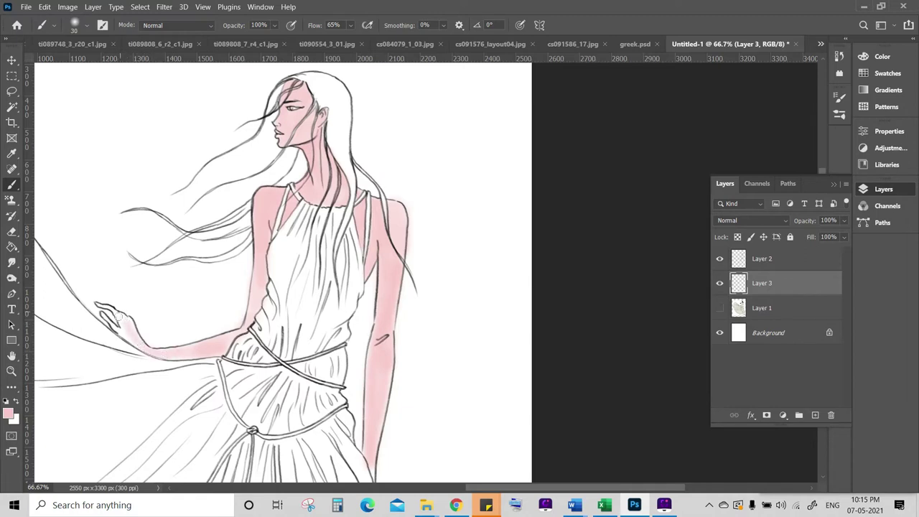
left_click_drag(123, 317, 115, 315)
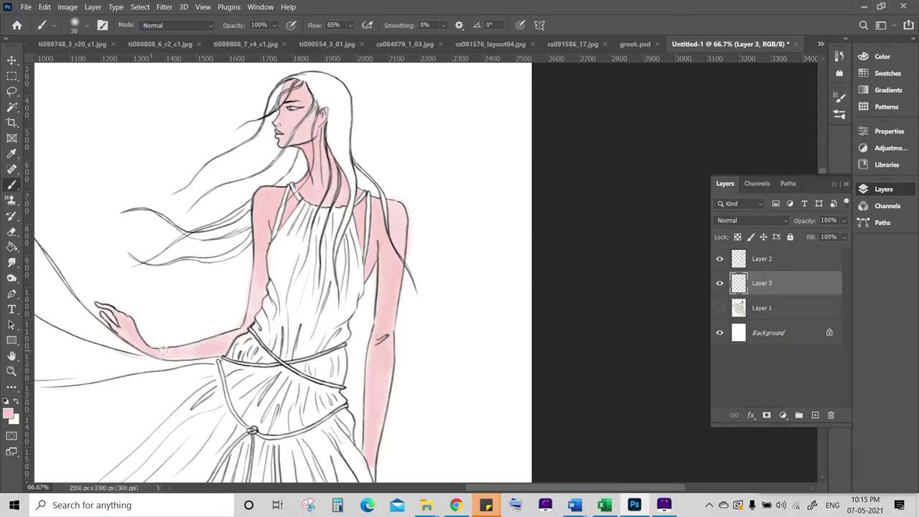
mouse_move(179, 351)
left_mouse_down()
mouse_move(170, 354)
mouse_move(180, 354)
left_mouse_up()
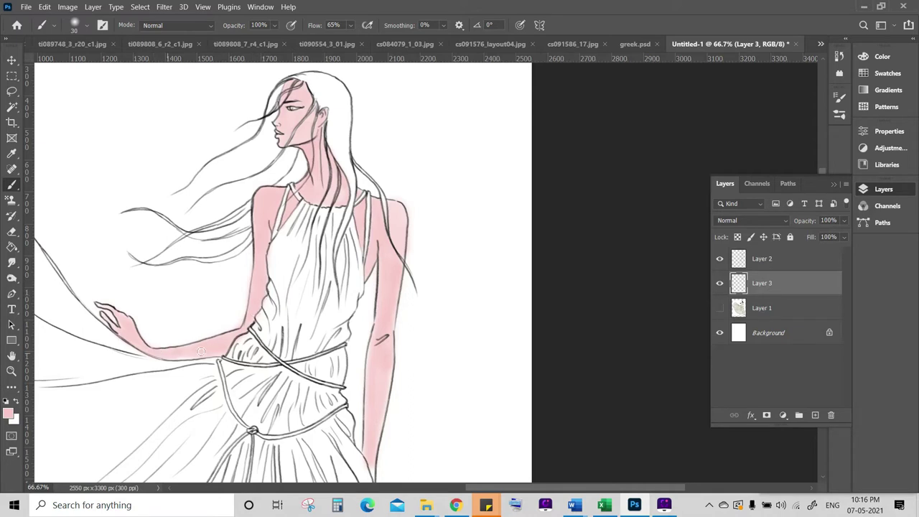
left_click_drag(168, 355, 192, 348)
Even out the light pink skin base on the hanging arm from shoulder to wrist and on the neck below the ear
mouse_move(396, 205)
left_mouse_down()
mouse_move(394, 238)
mouse_move(392, 206)
left_mouse_up()
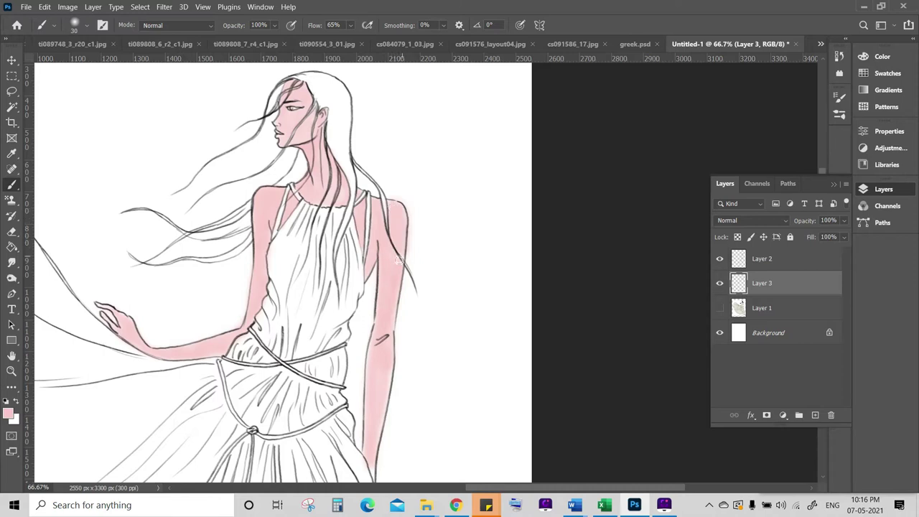
mouse_move(387, 328)
left_mouse_down()
mouse_move(376, 394)
mouse_move(390, 346)
mouse_move(381, 413)
mouse_move(374, 338)
left_mouse_up()
left_click_drag(366, 442, 370, 479)
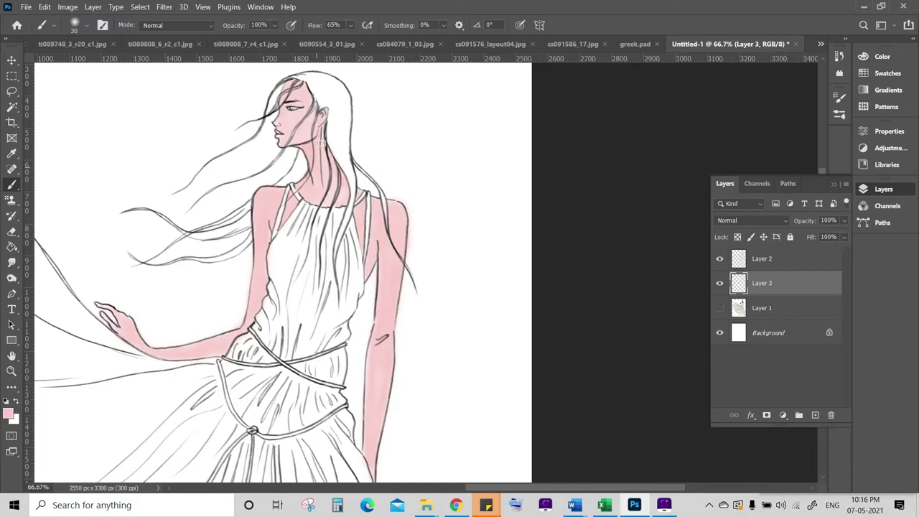
left_click_drag(322, 143, 324, 155)
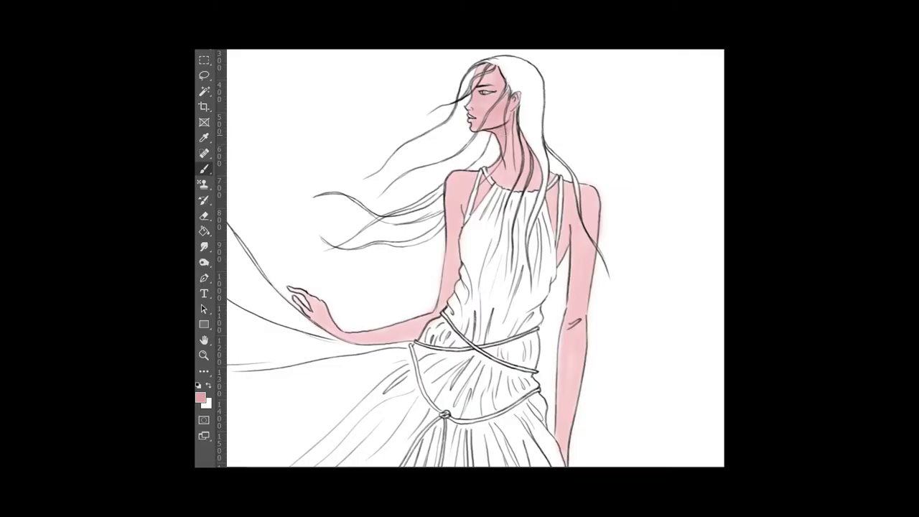
Shade the neck, collar area and upper part of the outstretched arm with a slightly darker pink
left_click_drag(505, 152, 507, 164)
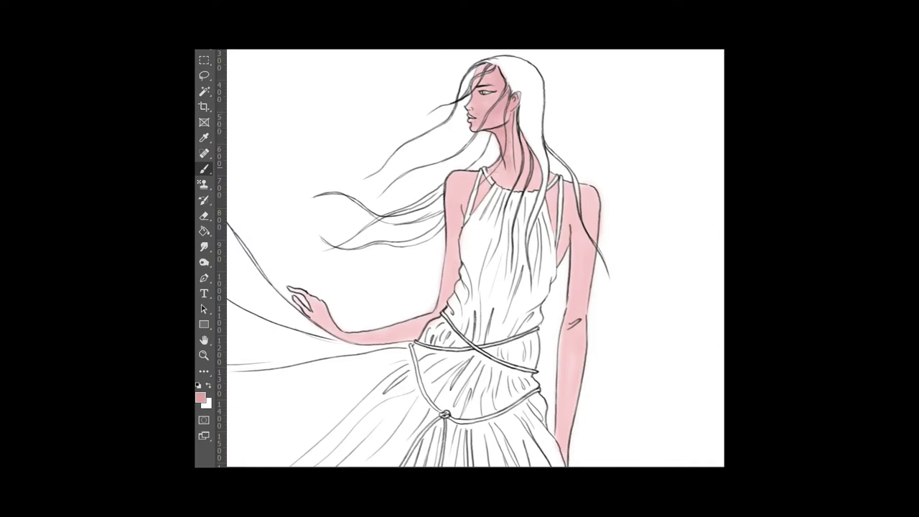
left_click_drag(493, 167, 502, 162)
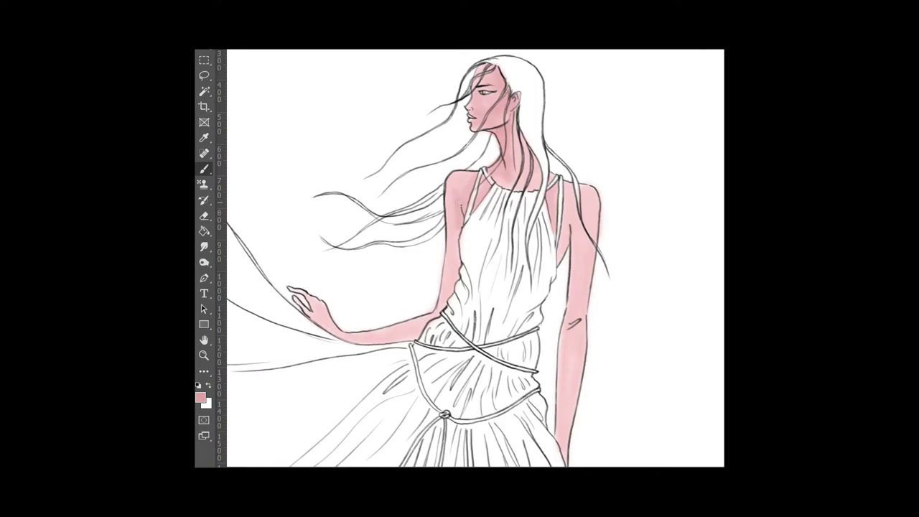
left_click_drag(457, 231, 457, 266)
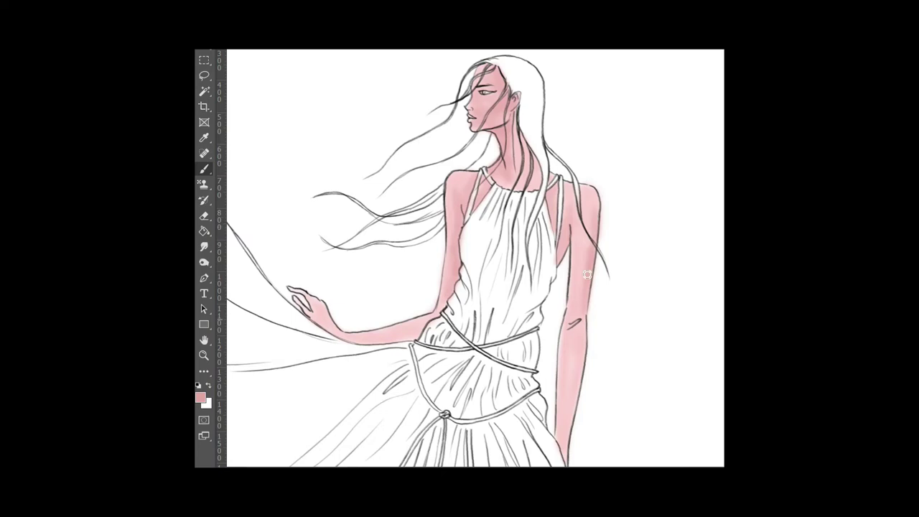
Shade the edges of the hanging arm from the armpit past the elbow to the wrist with the darker pink
left_click_drag(573, 240, 565, 315)
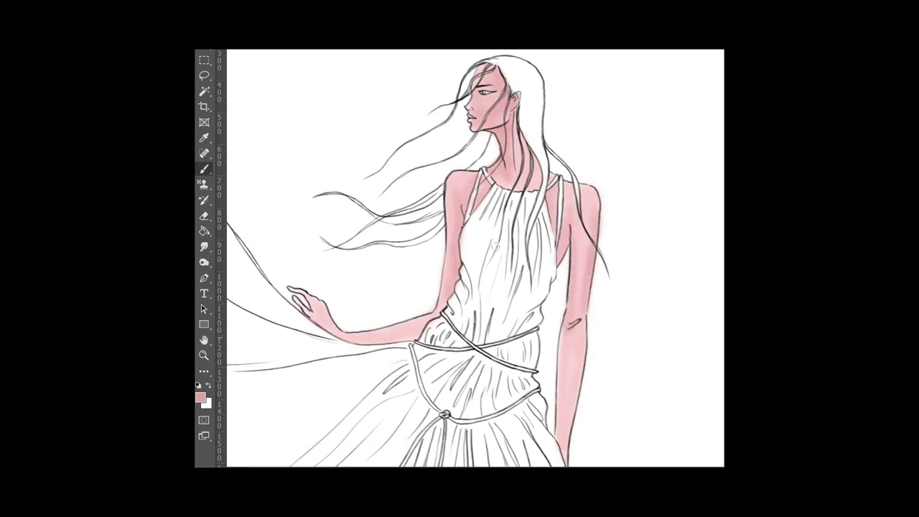
left_click_drag(567, 327, 557, 430)
left_click_drag(564, 346, 559, 433)
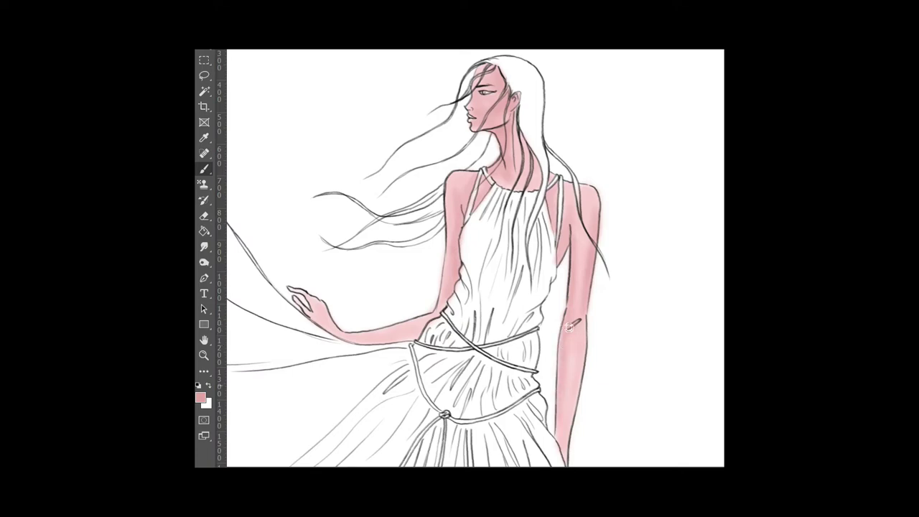
left_click_drag(568, 326, 574, 394)
left_click_drag(582, 323, 576, 405)
mouse_move(575, 245)
left_mouse_down()
mouse_move(576, 318)
mouse_move(578, 192)
mouse_move(564, 233)
left_mouse_up()
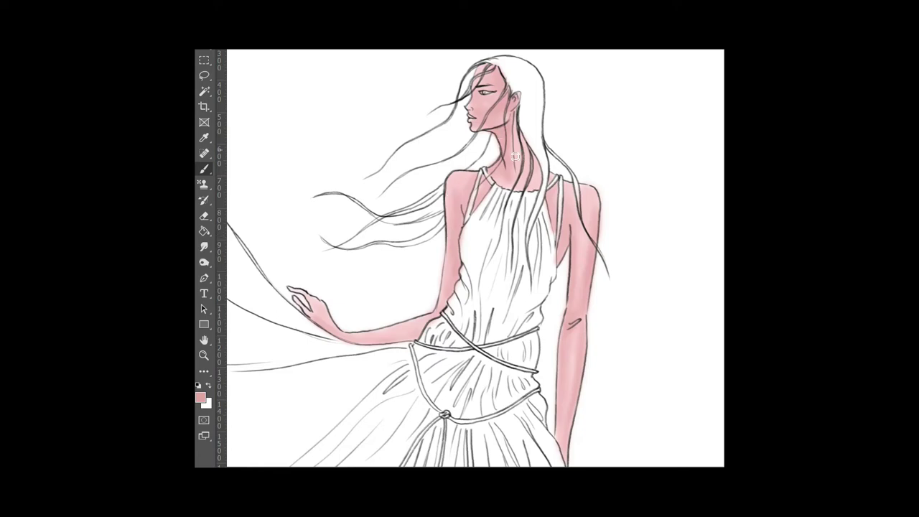
Set the foreground colour to #dc8787 and deepen the shading on the upper arm, the outstretched hand and the shoulder beside the strap
left_click(201, 398)
left_click(553, 108)
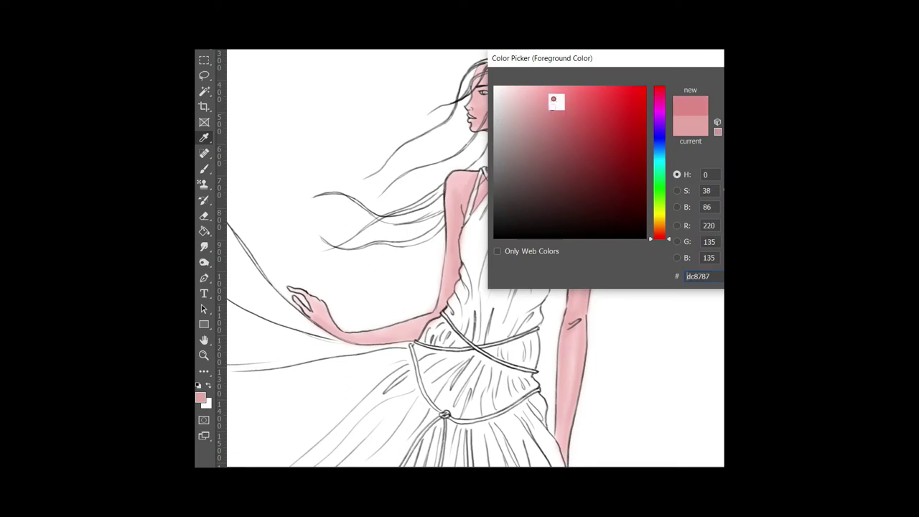
key("Return")
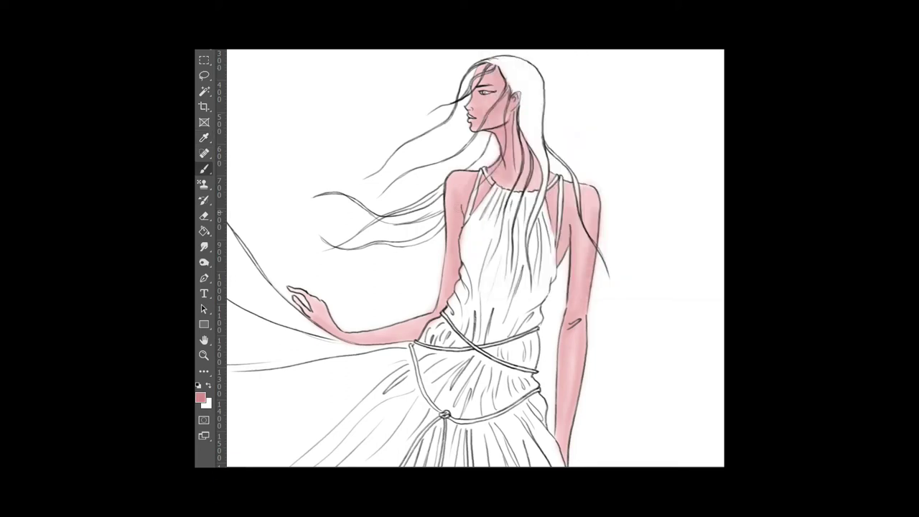
left_click_drag(463, 215, 460, 229)
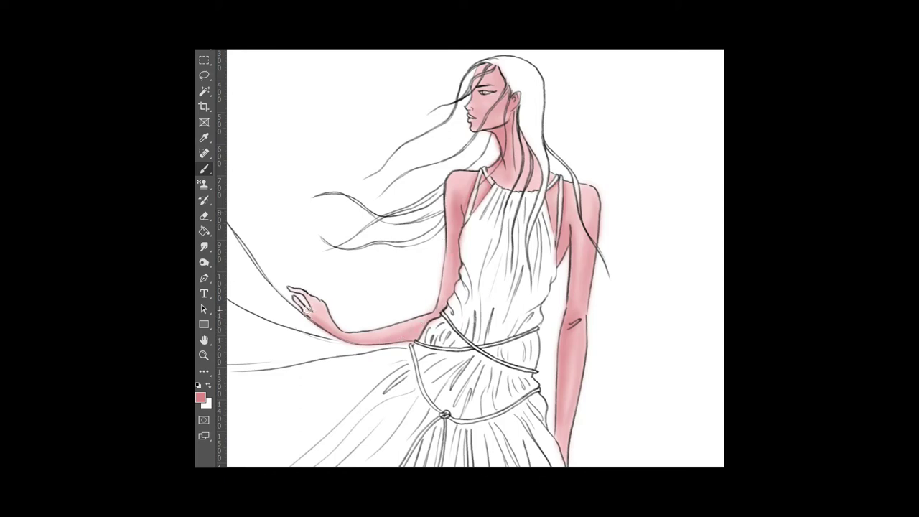
left_click_drag(308, 310, 316, 311)
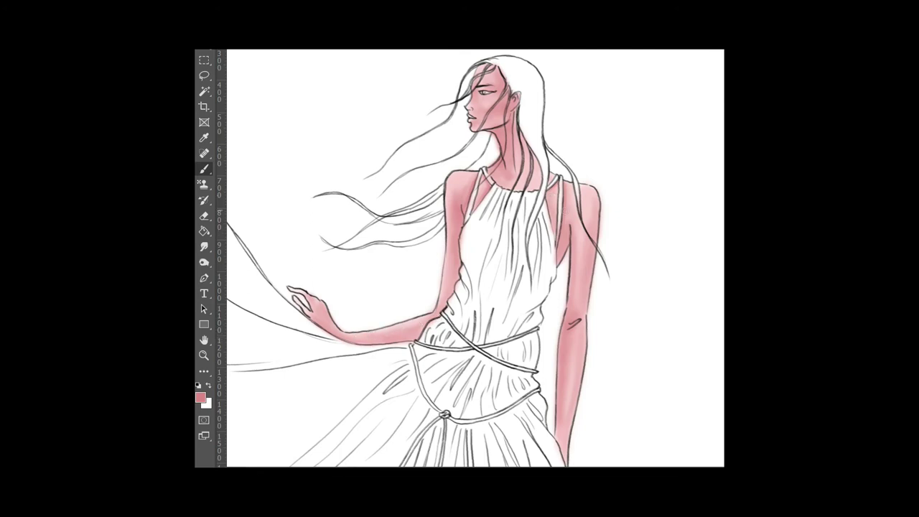
left_click_drag(569, 194, 570, 213)
Choose a darker muted rose foreground colour and shade around the ear, neck, armpit and shoulder strap
left_click(200, 397)
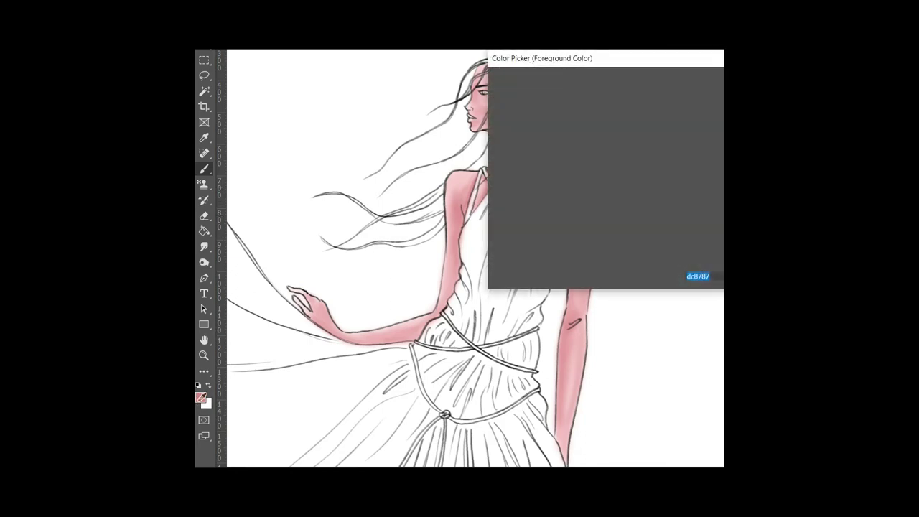
left_click(533, 136)
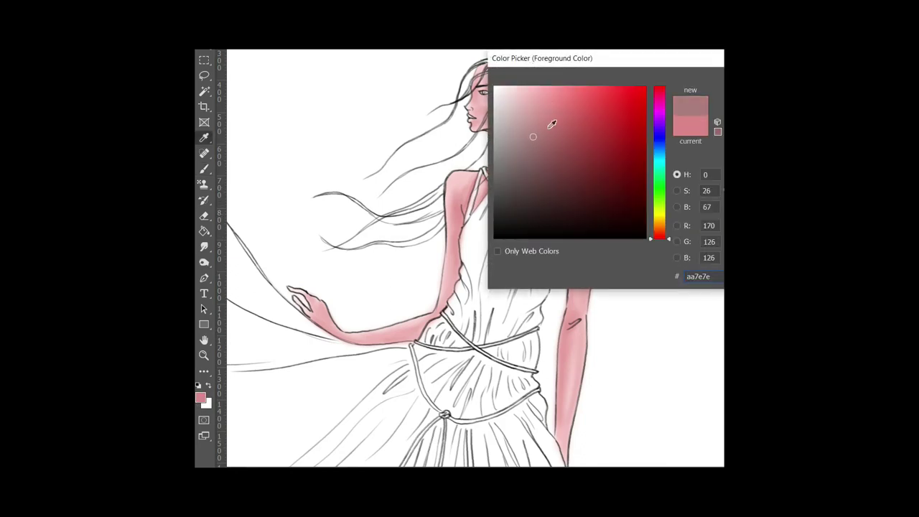
left_click_drag(547, 128, 529, 138)
key("Return")
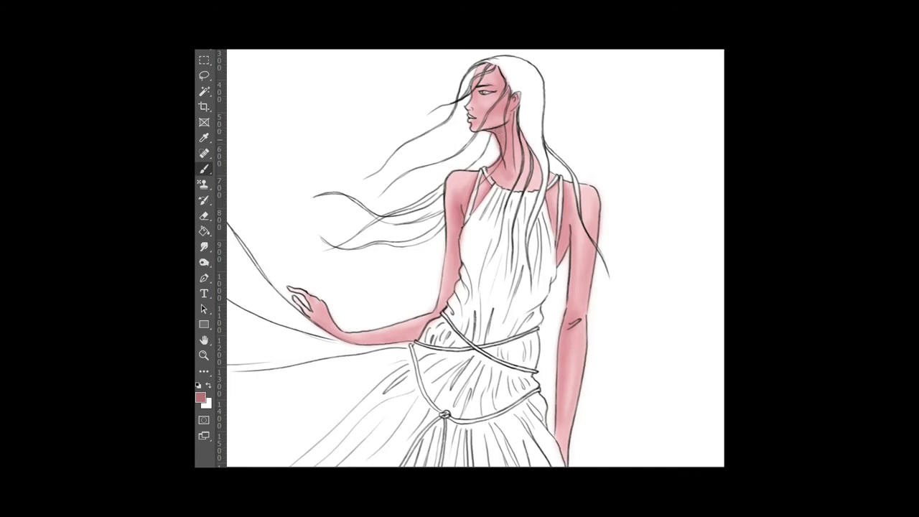
left_click_drag(514, 95, 511, 105)
left_click_drag(558, 247, 559, 262)
mouse_move(530, 149)
left_mouse_down()
mouse_move(536, 170)
mouse_move(525, 148)
mouse_move(528, 159)
left_mouse_up()
left_click_drag(519, 127, 521, 136)
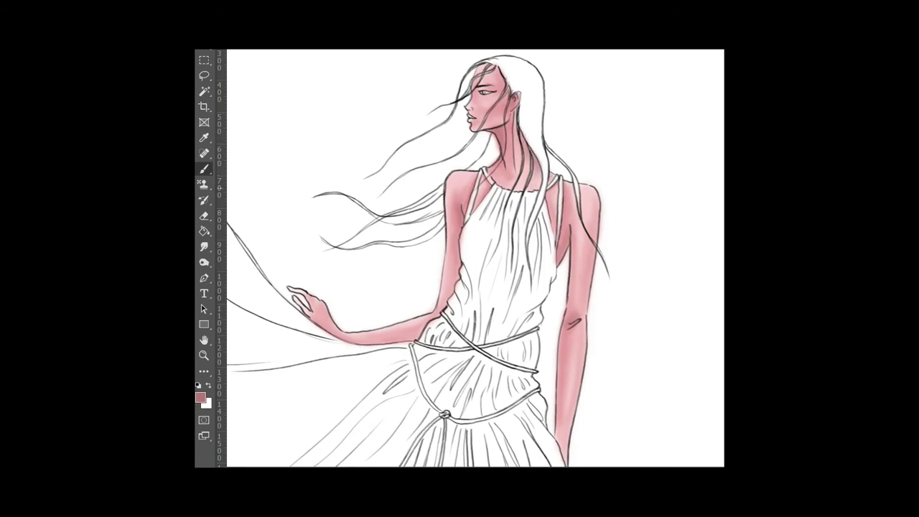
left_click_drag(475, 206, 472, 213)
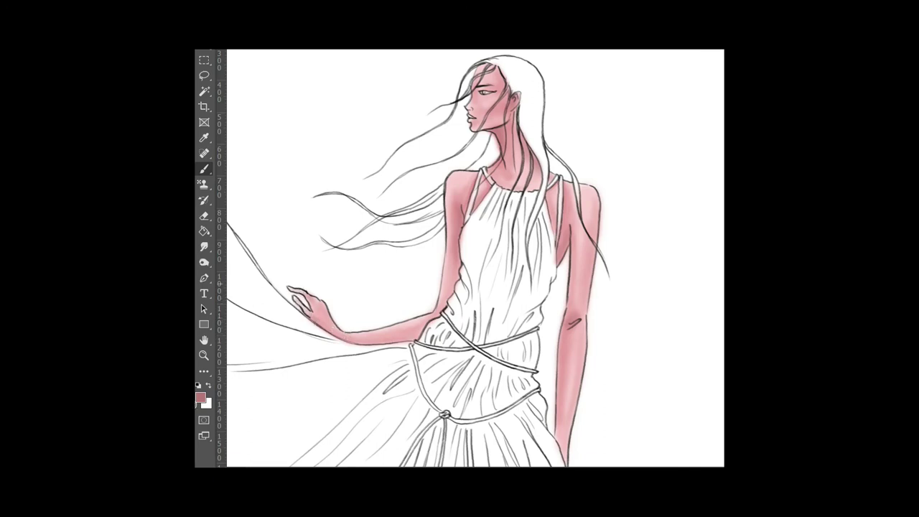
Set the foreground colour to pale pink #f7dbdb
left_click(201, 397)
left_click(516, 92)
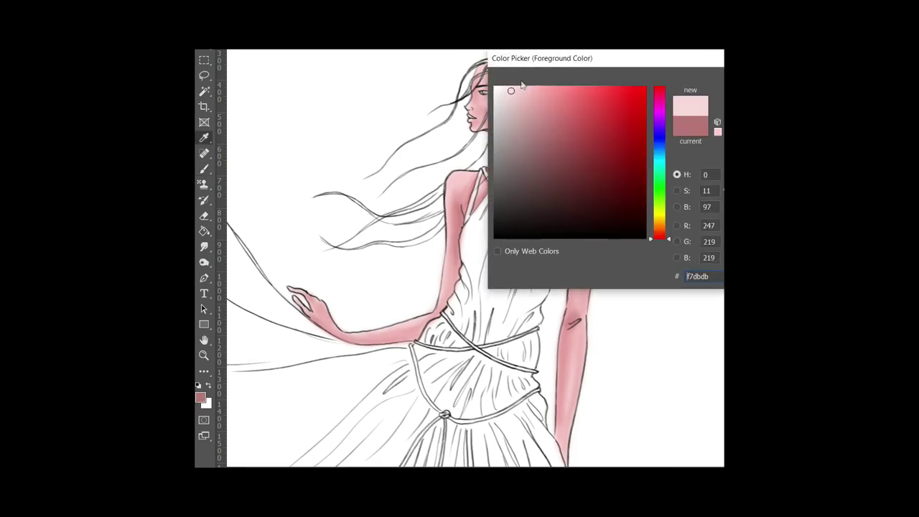
key("Return")
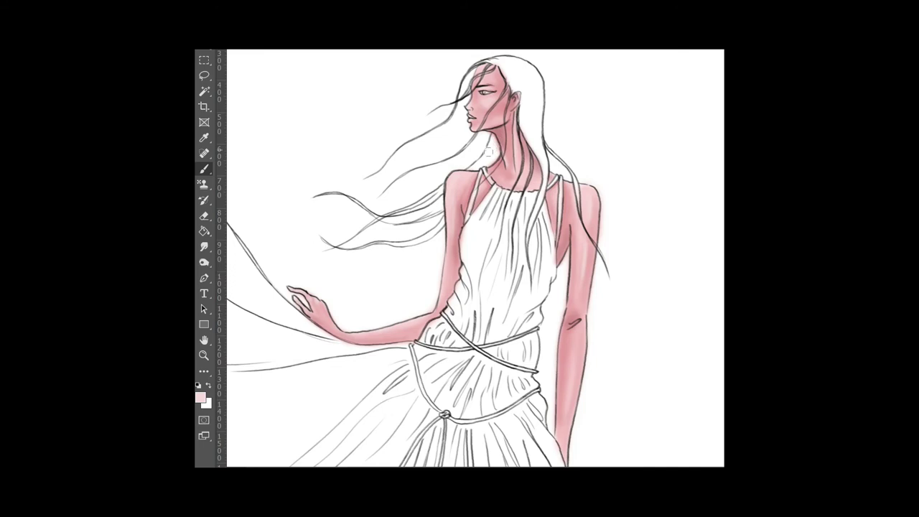
Set the foreground colour to near-white #fcfafa and paint small highlights on the cheek
left_click(200, 397)
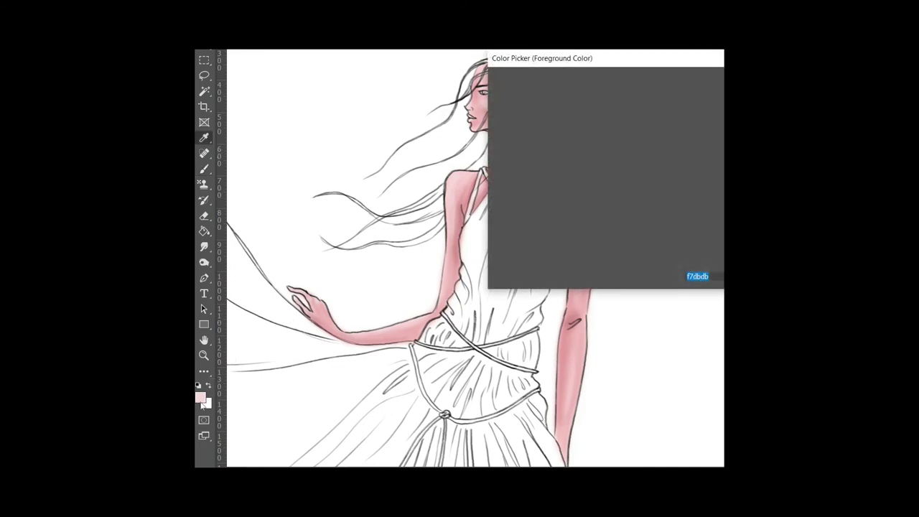
left_click(495, 85)
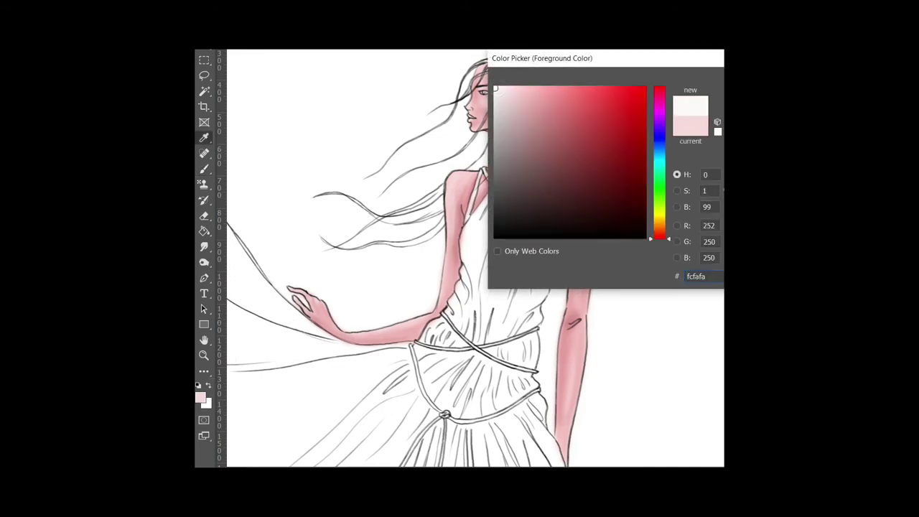
key("Return")
left_click_drag(486, 105, 485, 102)
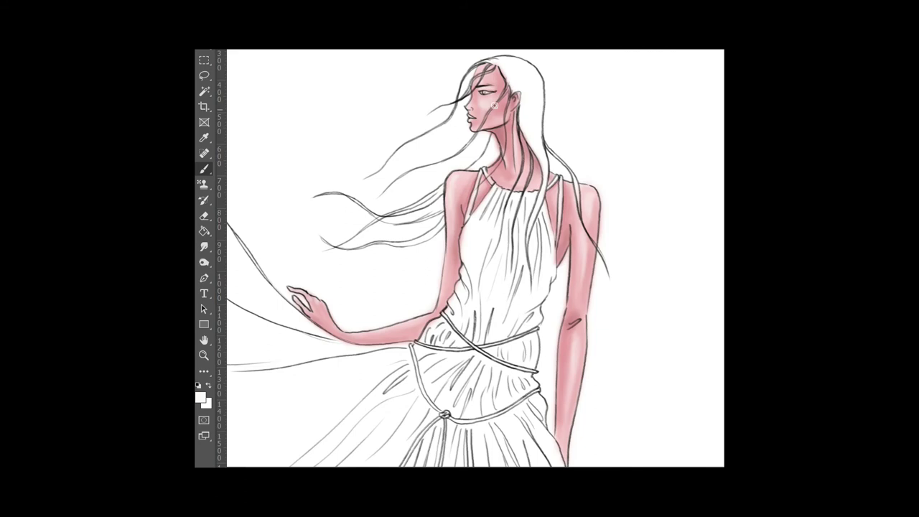
mouse_move(494, 106)
left_mouse_down()
mouse_move(499, 113)
mouse_move(491, 108)
left_mouse_up()
Sample the pink skin tone from the face and dab it over the cheek to soften the highlights
left_click(481, 108, "alt")
left_click(487, 112)
left_click(481, 109)
Choose a dark brownish rose foreground colour and add deep shadows beside the ear, at the strap and in the armpit
left_click(201, 397)
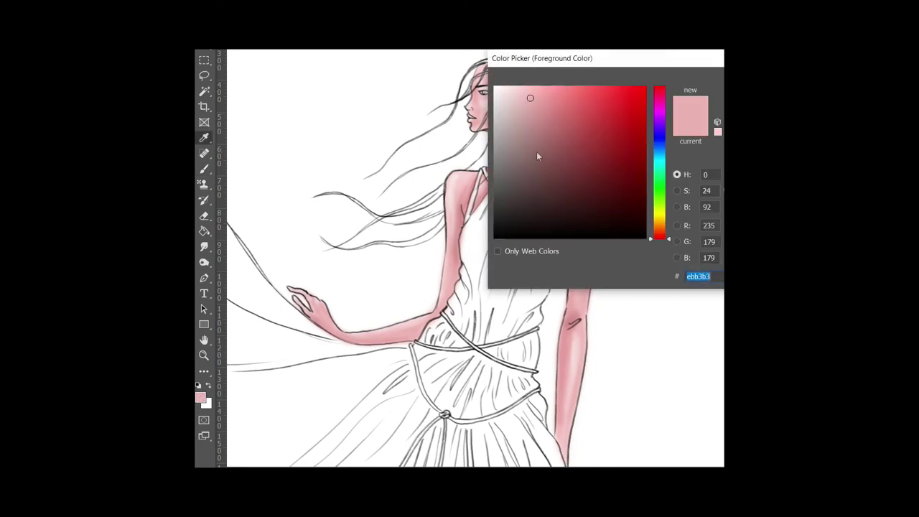
left_click(536, 151)
key("Return")
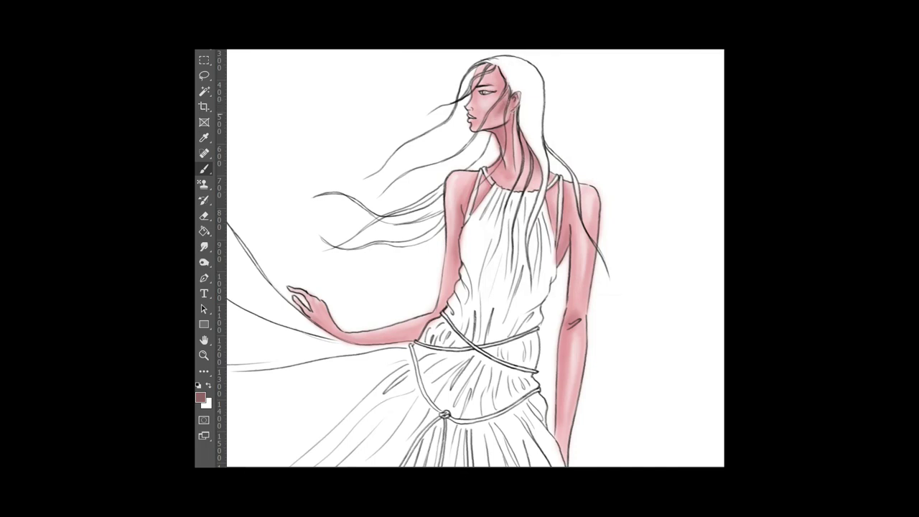
left_click_drag(514, 97, 508, 102)
left_click_drag(549, 202, 550, 214)
left_click_drag(561, 257, 560, 264)
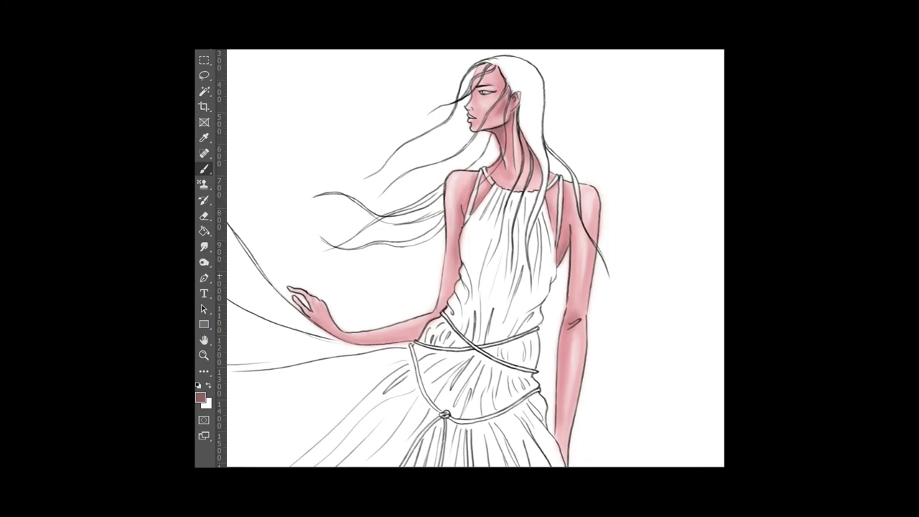
Add dark rose shadows along the inner edge and elbow of the outstretched arm and down the neck below the ear
left_click_drag(459, 263, 456, 278)
left_click_drag(462, 220, 459, 236)
left_click_drag(441, 314, 438, 318)
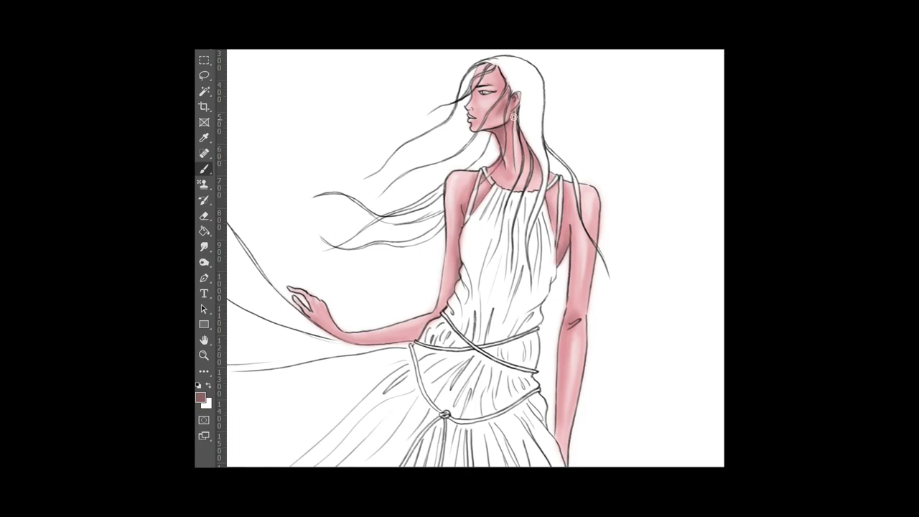
left_click_drag(516, 123, 517, 173)
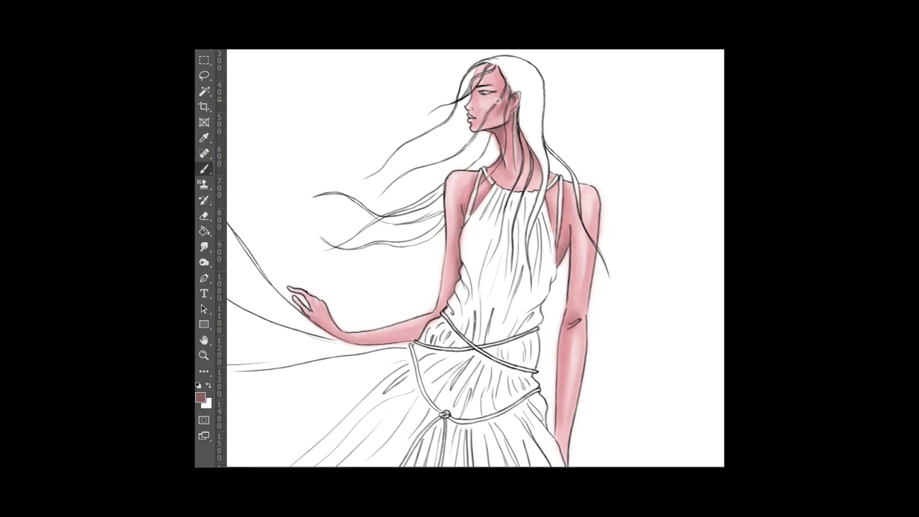